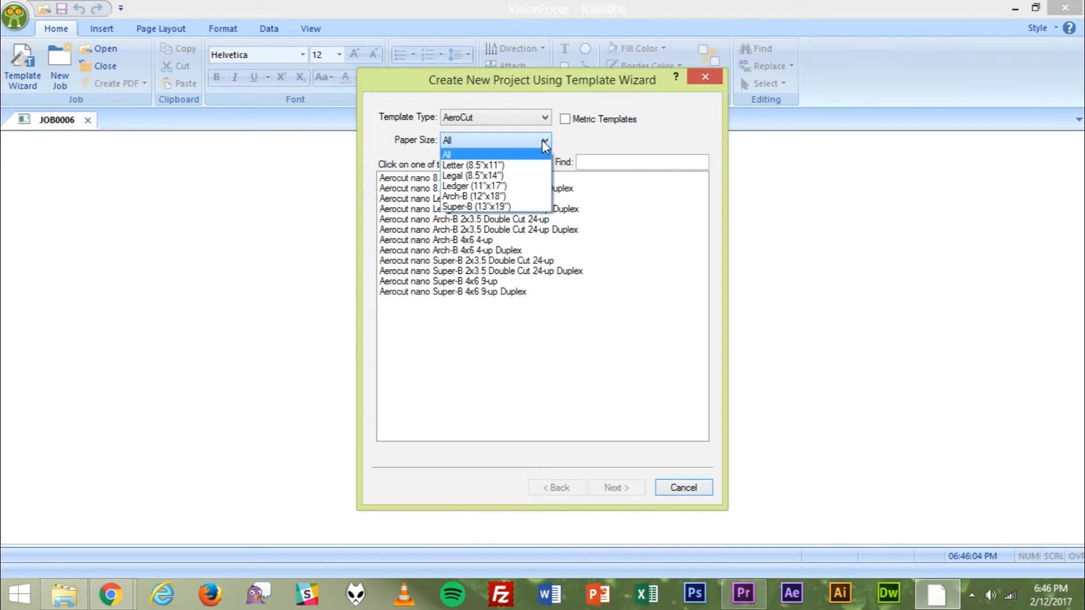
Step: Filter to Arch-B 12x18 paper and pick the Aerocut nano 2x3.5 Double Cut 24-up Duplex template
{"action": "left_click", "coordinate": [512, 197]}
{"action": "left_click", "coordinate": [547, 192]}
{"action": "left_click", "coordinate": [616, 488]}
{"action": "type", "text": "businesscard"}
Step: Apply the job name businesscard to both front and back pages and continue
{"action": "left_click", "coordinate": [550, 181]}
{"action": "left_click", "coordinate": [616, 488]}
Step: Enable 0.064-inch bleed on the 3.5 x 2 inch cards and finish creating businesscard.pfj
{"action": "left_click", "coordinate": [401, 374]}
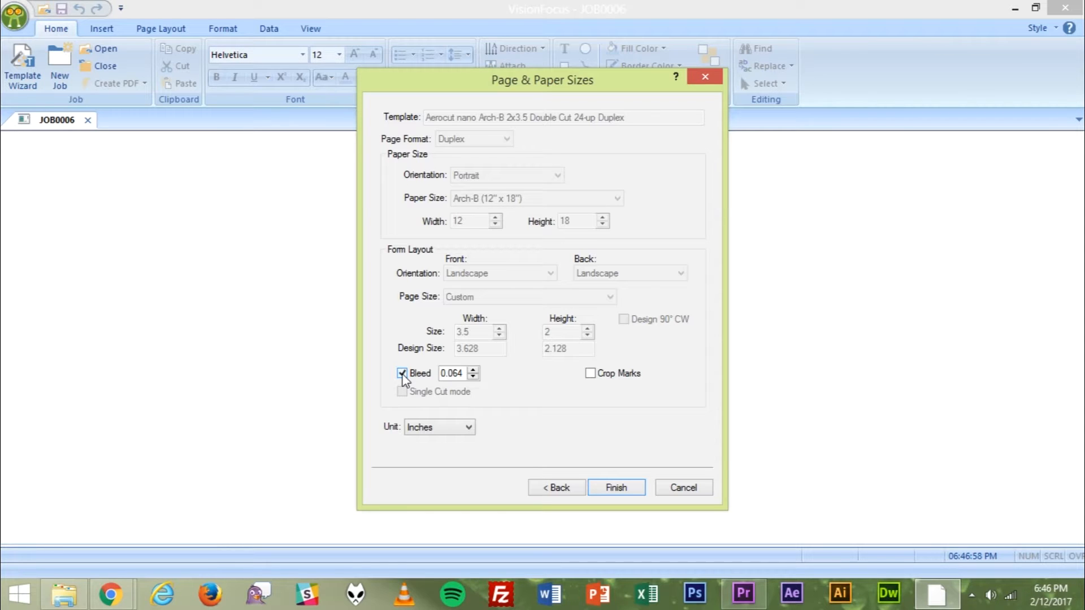
{"action": "left_click", "coordinate": [616, 490]}
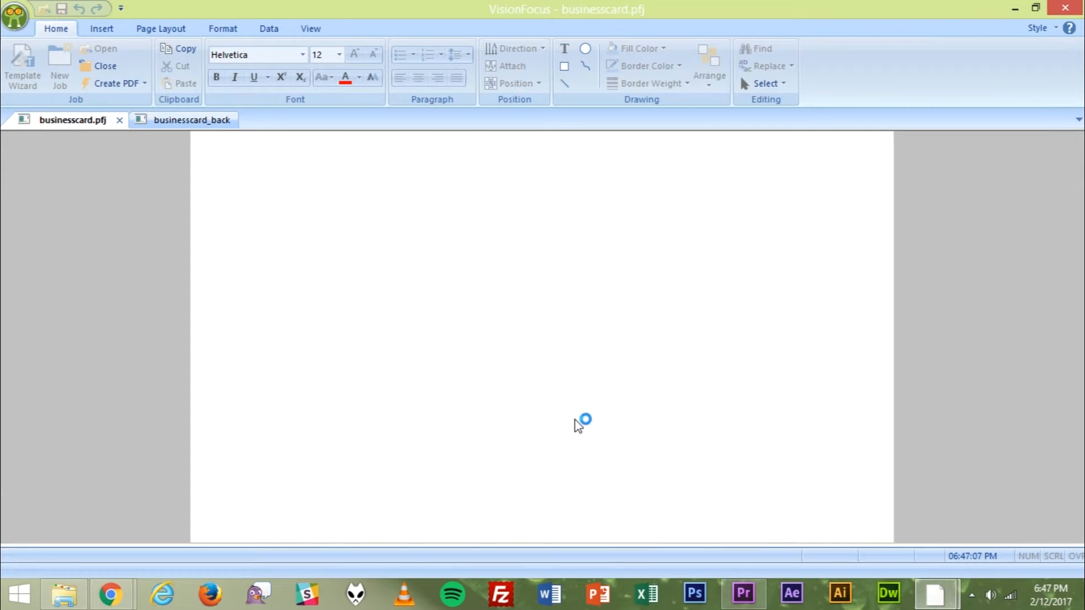
Step: Preview the 24-up imposition on businesscard.pfj and businesscard_back, then return to single-card view
{"action": "left_click", "coordinate": [312, 31]}
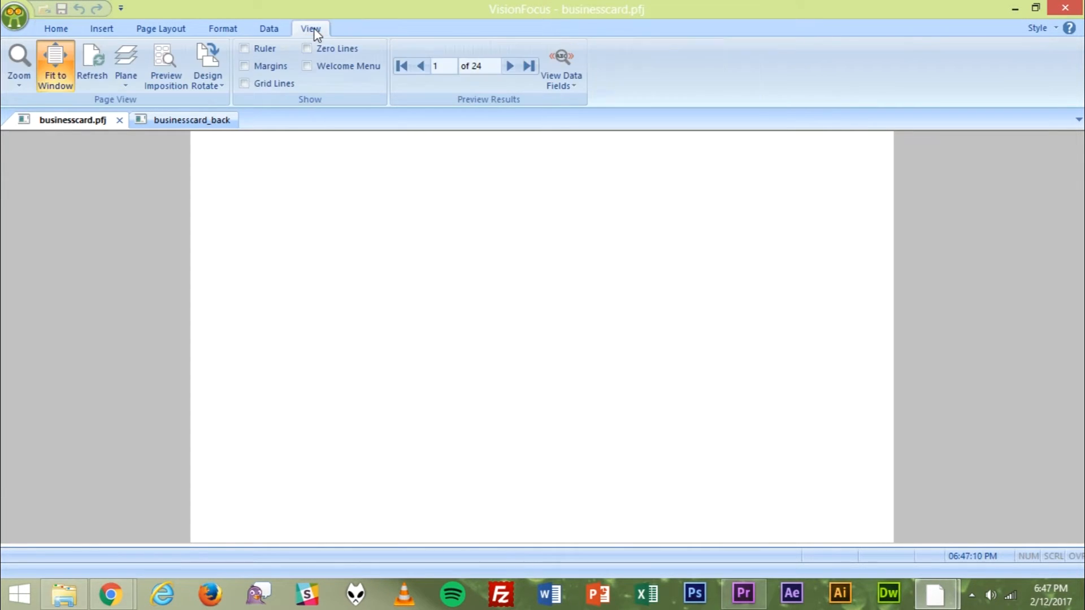
{"action": "left_click", "coordinate": [181, 74]}
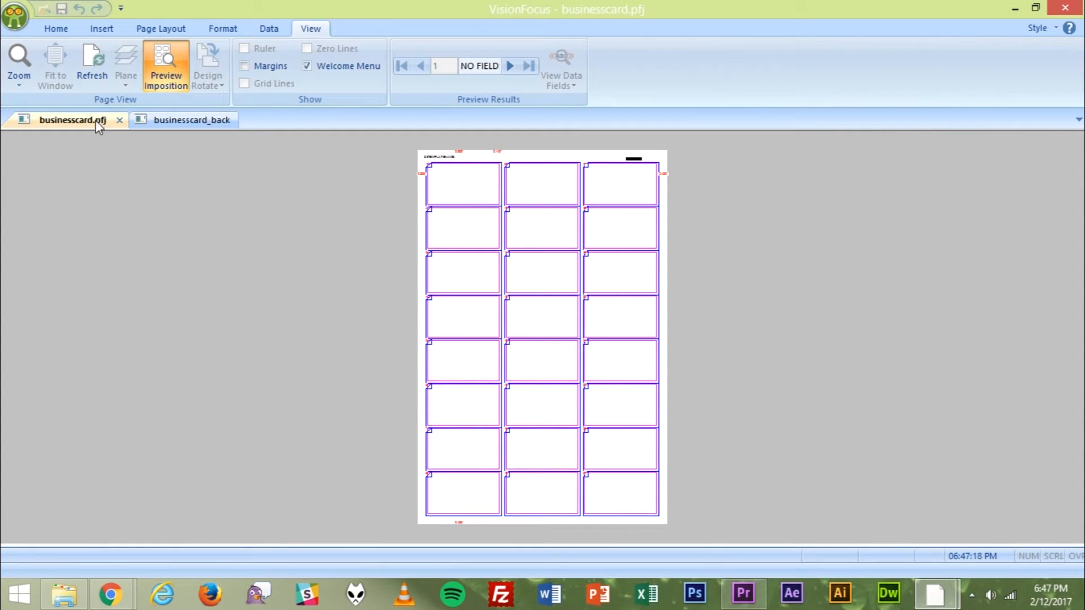
{"action": "left_click", "coordinate": [177, 124]}
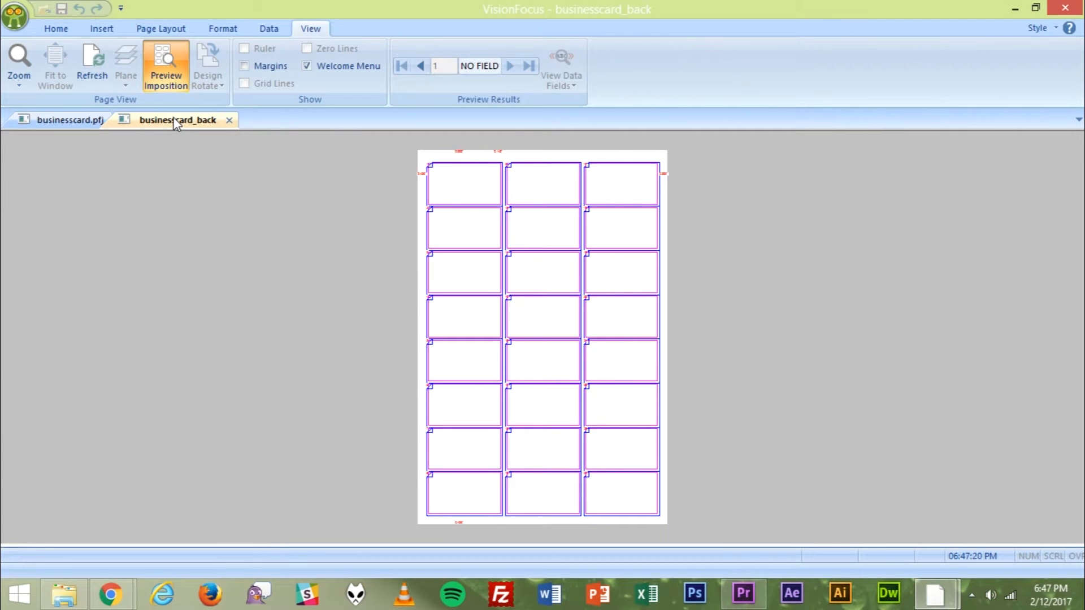
{"action": "left_click", "coordinate": [72, 121]}
{"action": "left_click", "coordinate": [157, 60]}
Step: Import the businesscard PDF onto the front card with Crop at page boundary, confirming the prompt
{"action": "left_click", "coordinate": [102, 32]}
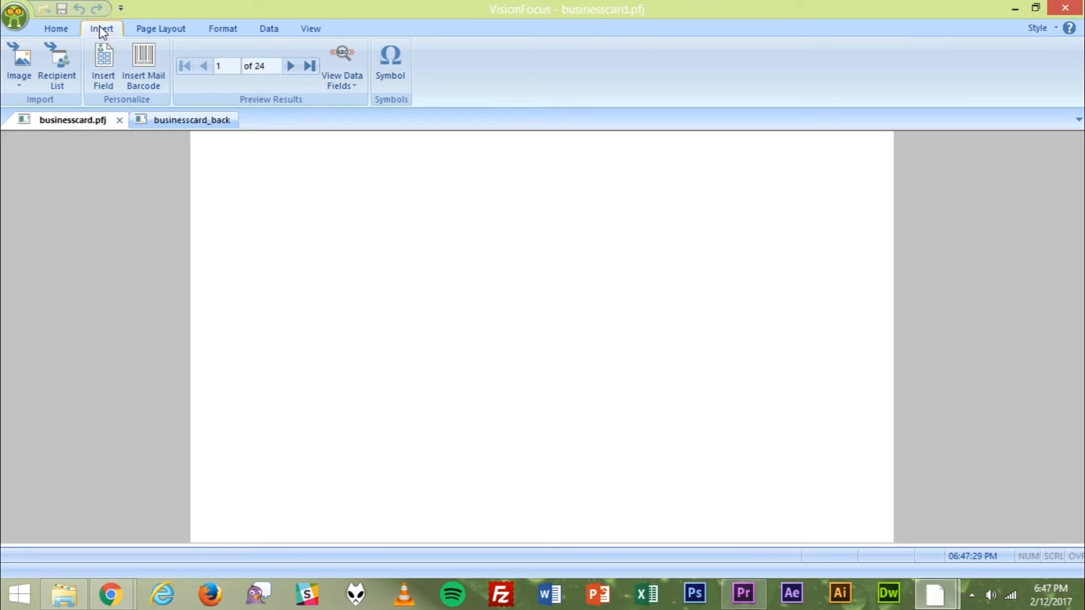
{"action": "left_click", "coordinate": [26, 68]}
{"action": "left_click", "coordinate": [525, 235]}
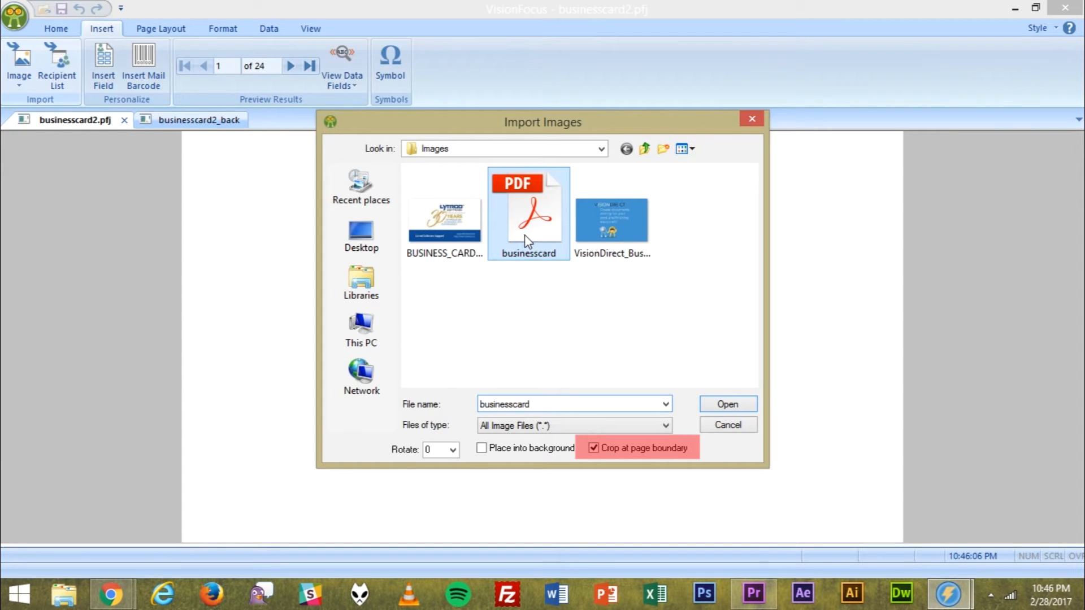
{"action": "left_click", "coordinate": [727, 405]}
{"action": "left_click", "coordinate": [607, 337]}
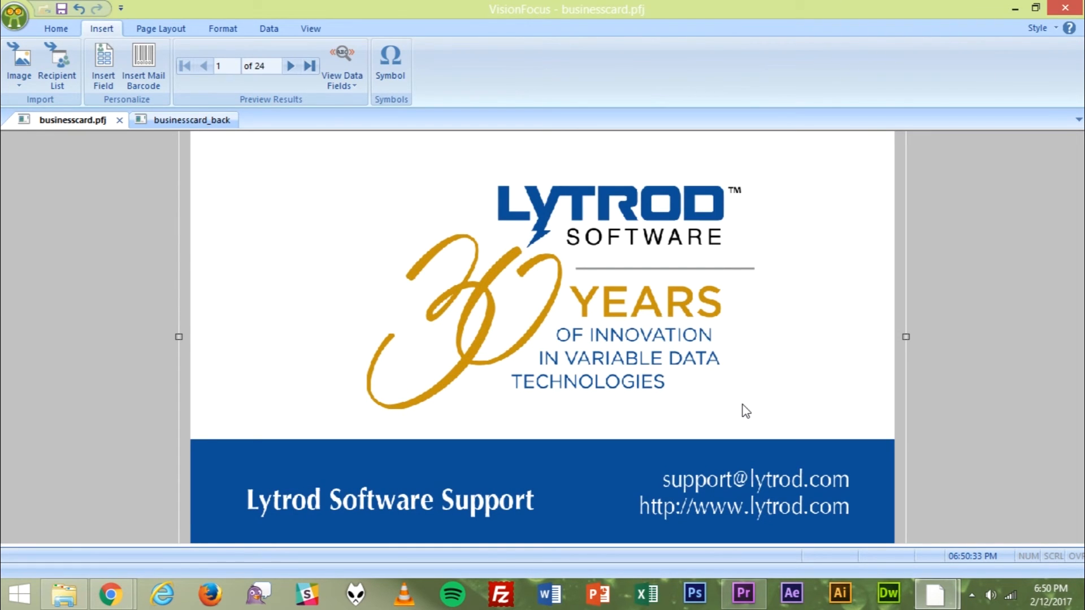
Step: Switch to the businesscard_back design and return to the Home editing tools
{"action": "left_click", "coordinate": [175, 125]}
{"action": "left_click", "coordinate": [56, 34]}
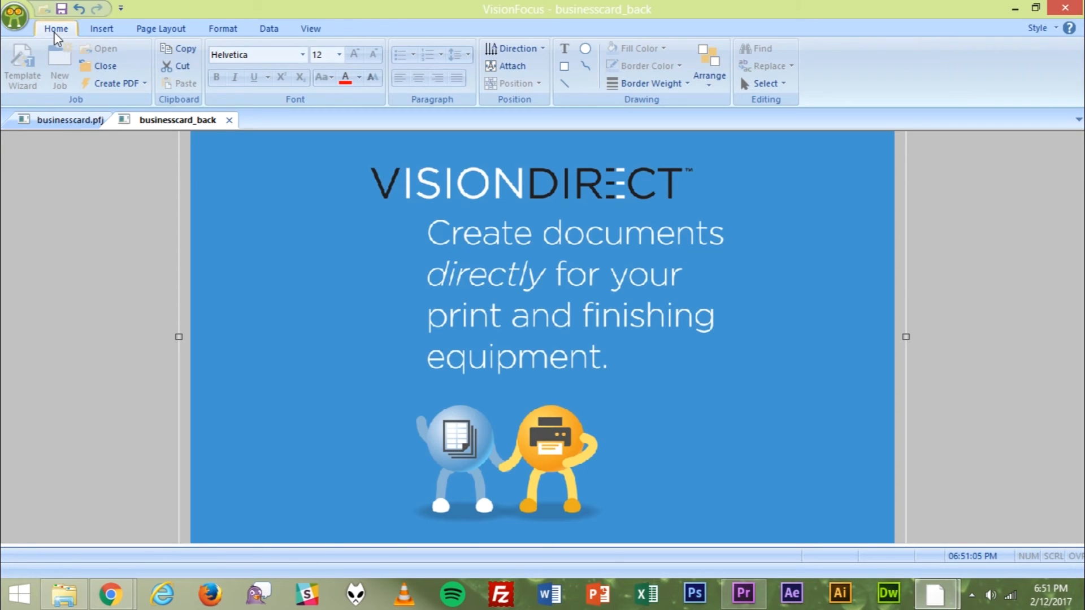